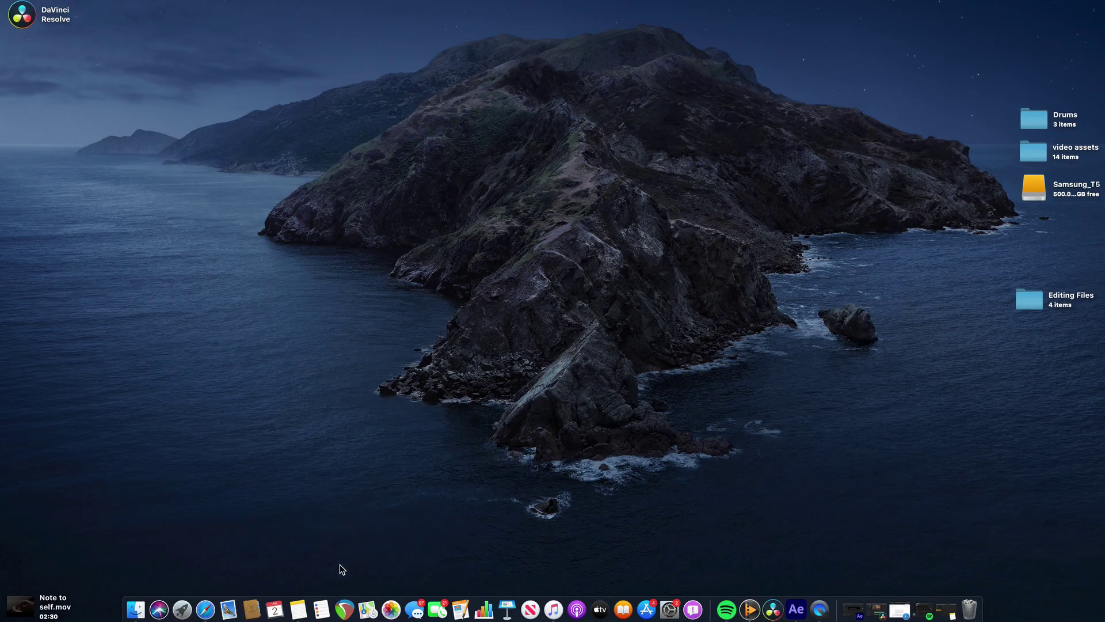
Launch Notes from the Dock and show the Recently Deleted folder in the sidebar
left_click(305, 612)
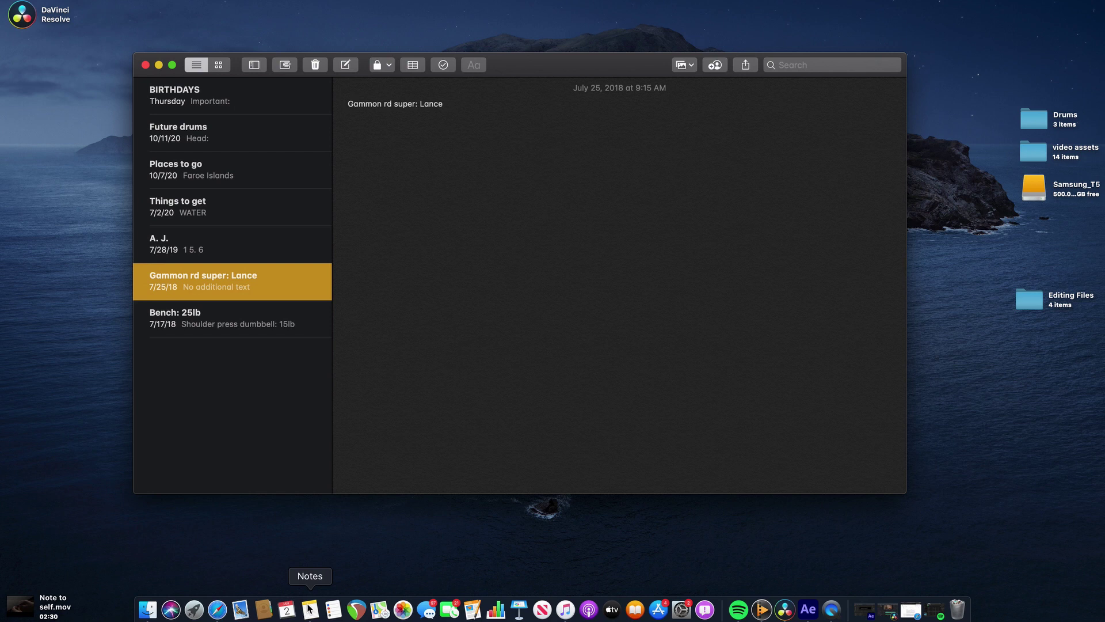
left_click(525, 296)
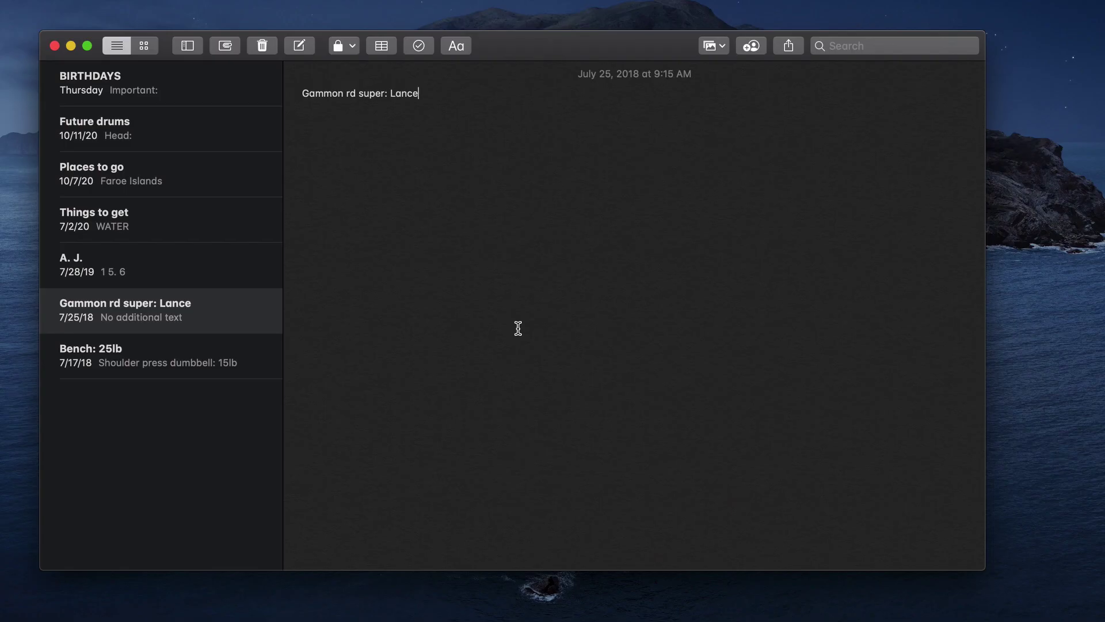
left_click(186, 46)
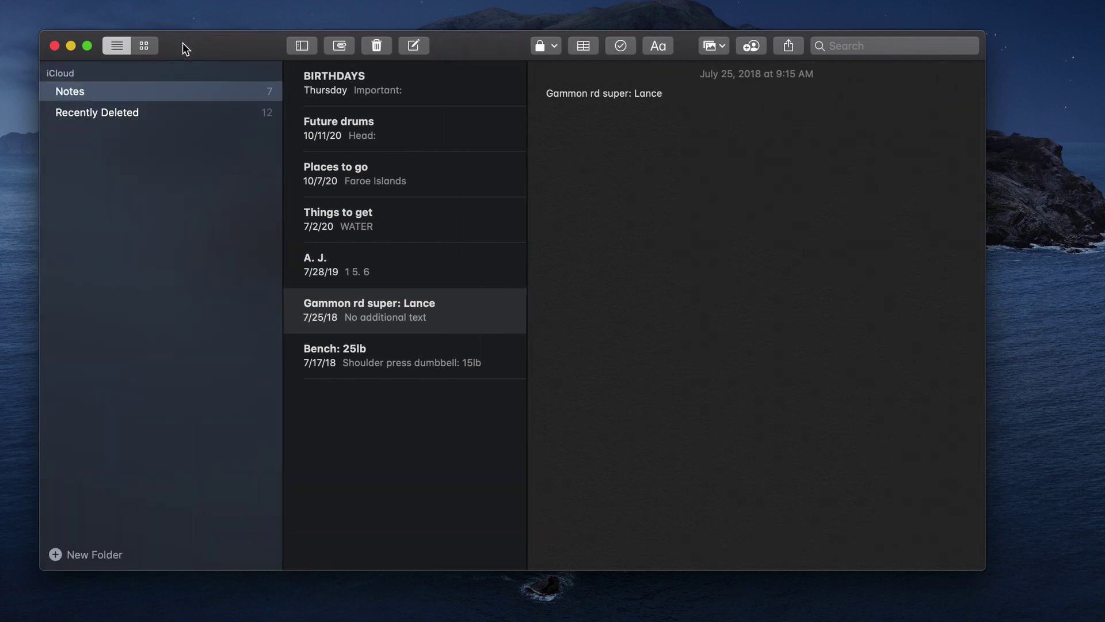
left_click(163, 114)
left_click(163, 114)
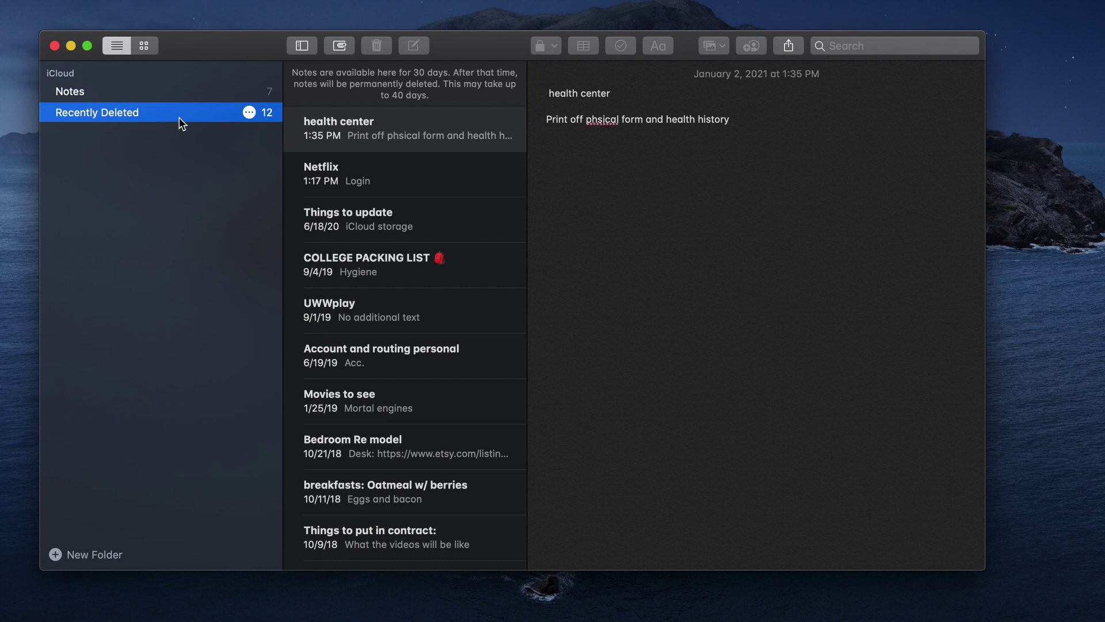
Move the COLLEGE PACKING LIST note to iCloud > Notes and check it there
left_click(365, 276)
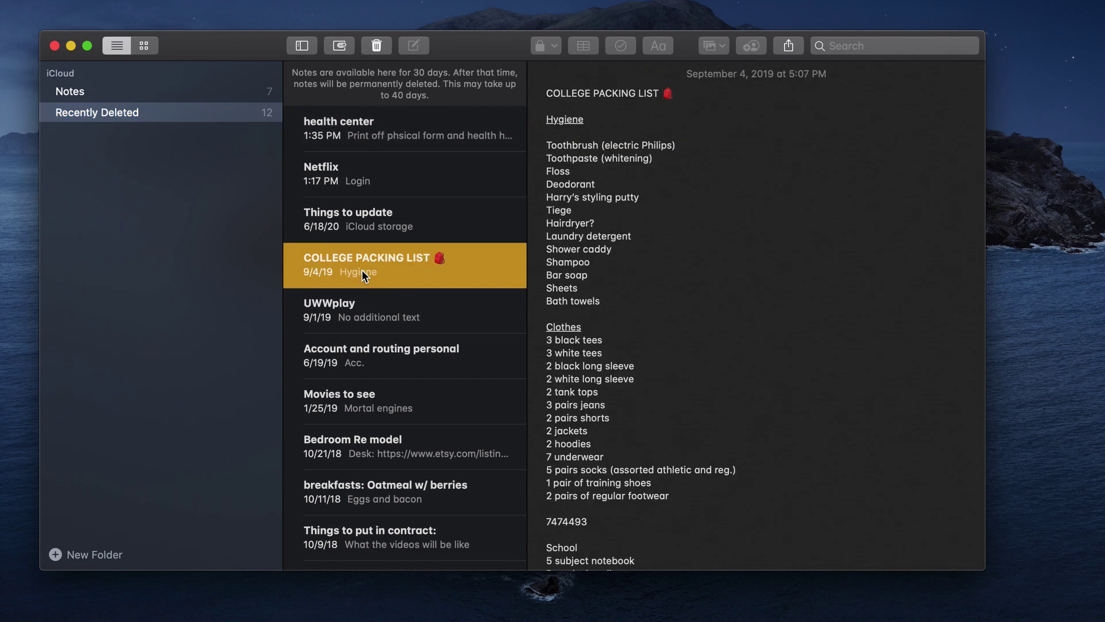
right_click(365, 275)
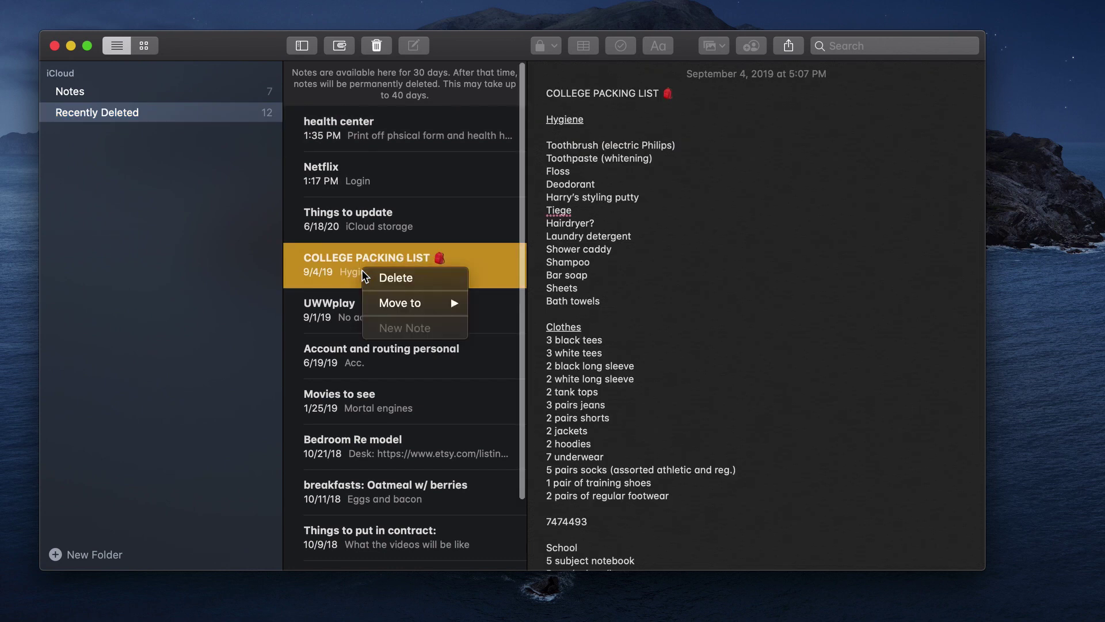
mouse_move(387, 306)
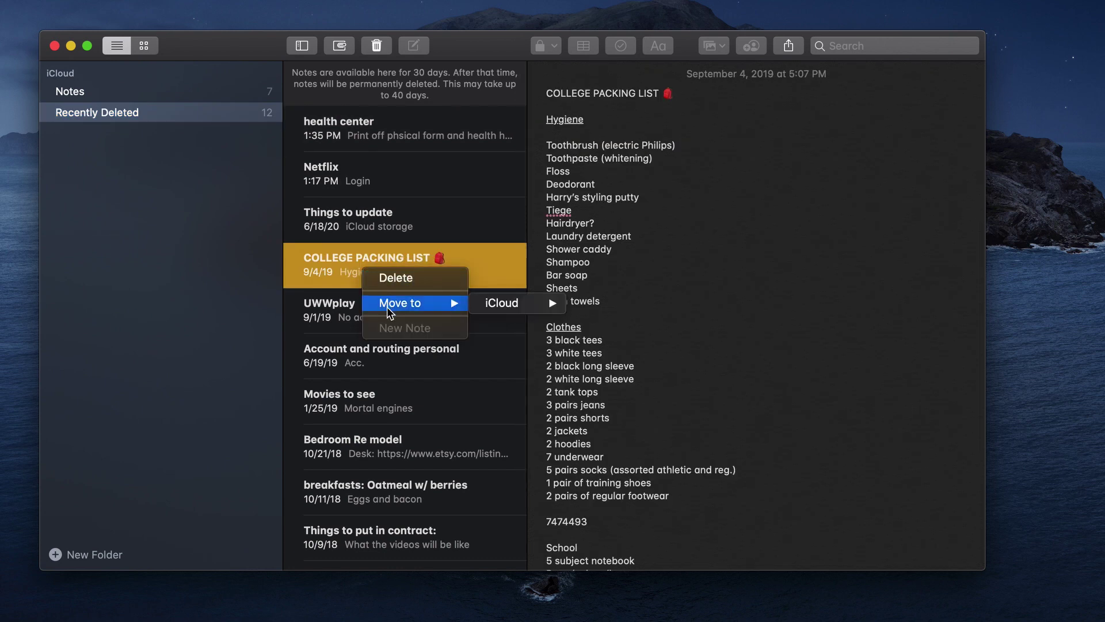
mouse_move(488, 306)
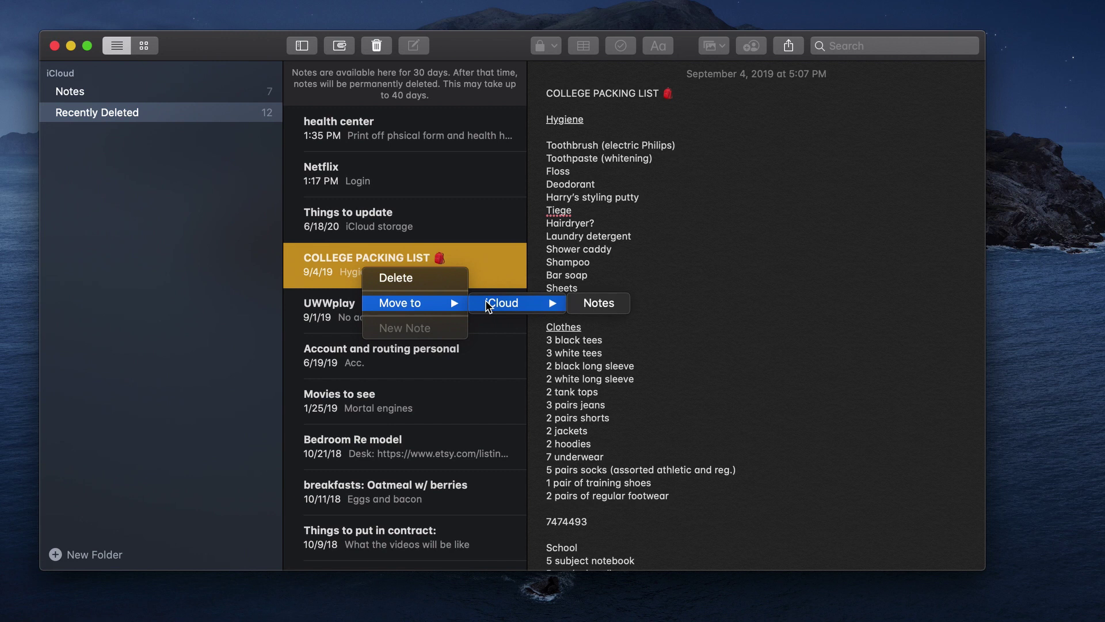
left_click(583, 304)
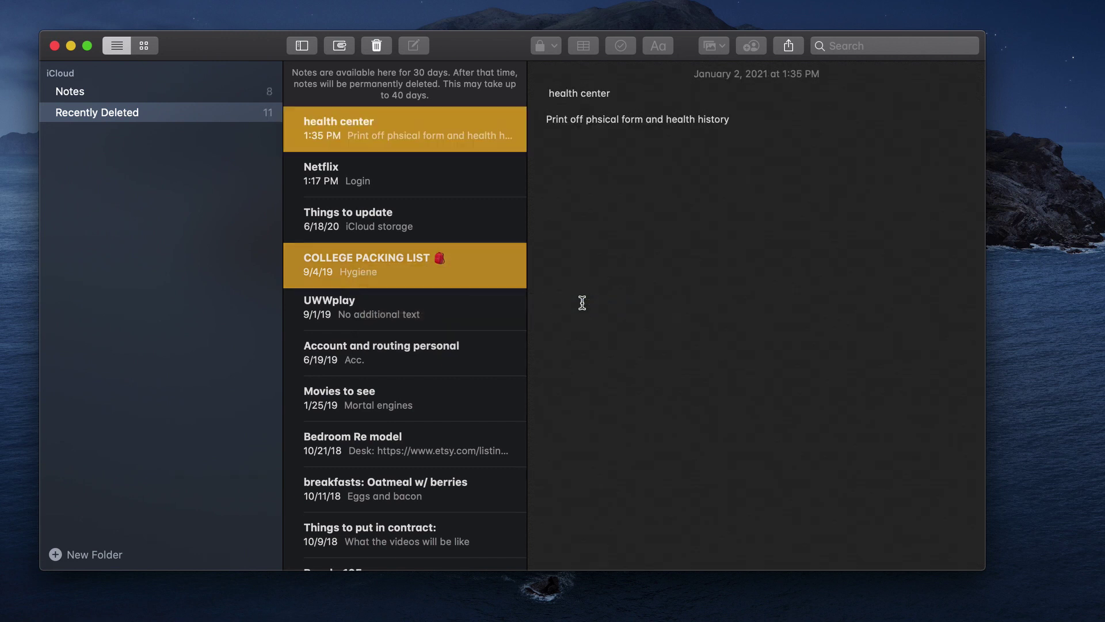
left_click(228, 95)
left_click(337, 259)
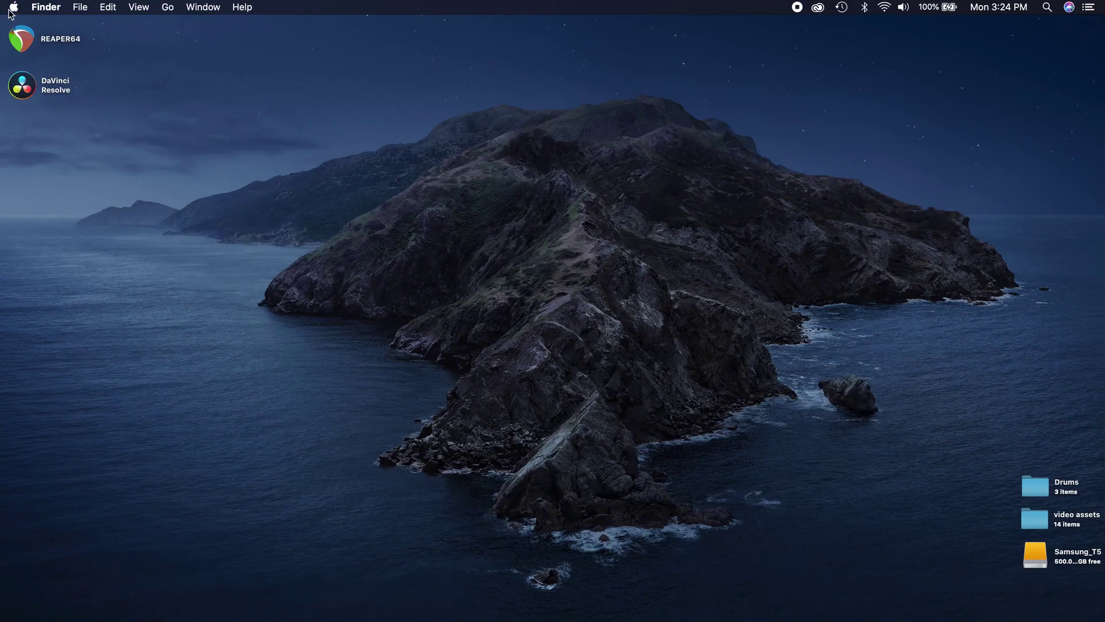
Search System Preferences for 'icloud' to show the iCloud apps list with Notes
left_click(14, 8)
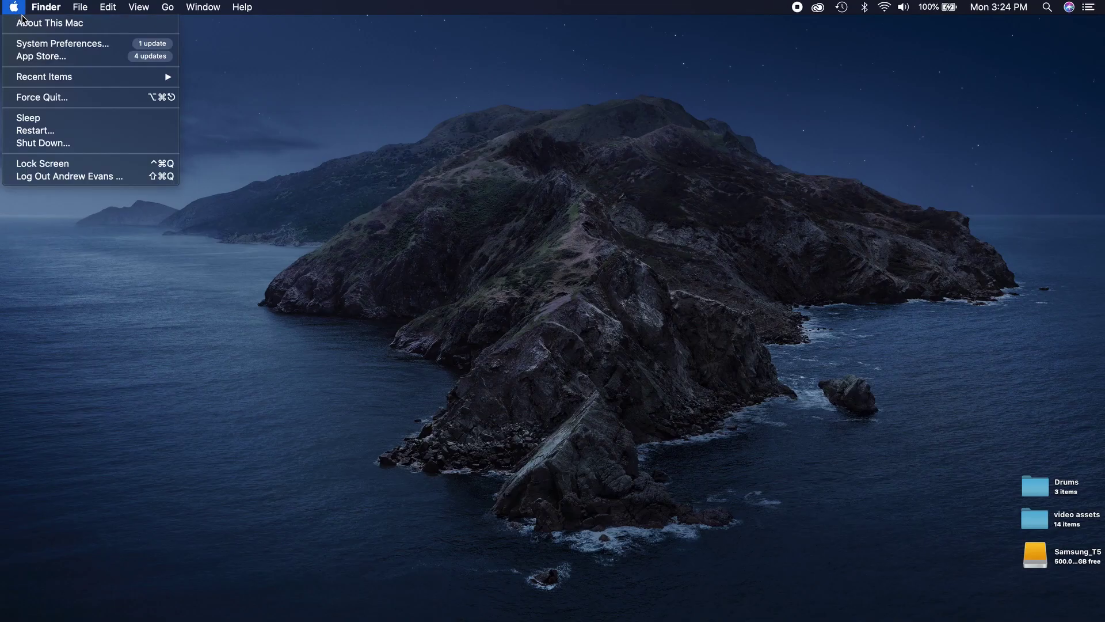
left_click(34, 41)
type("icloud")
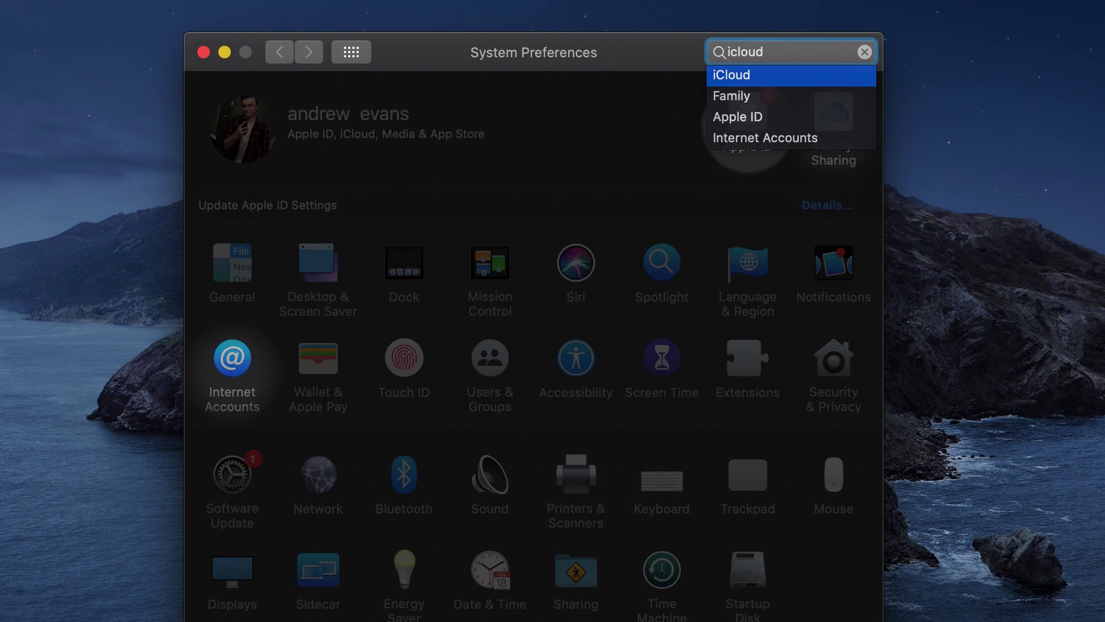
key("Return")
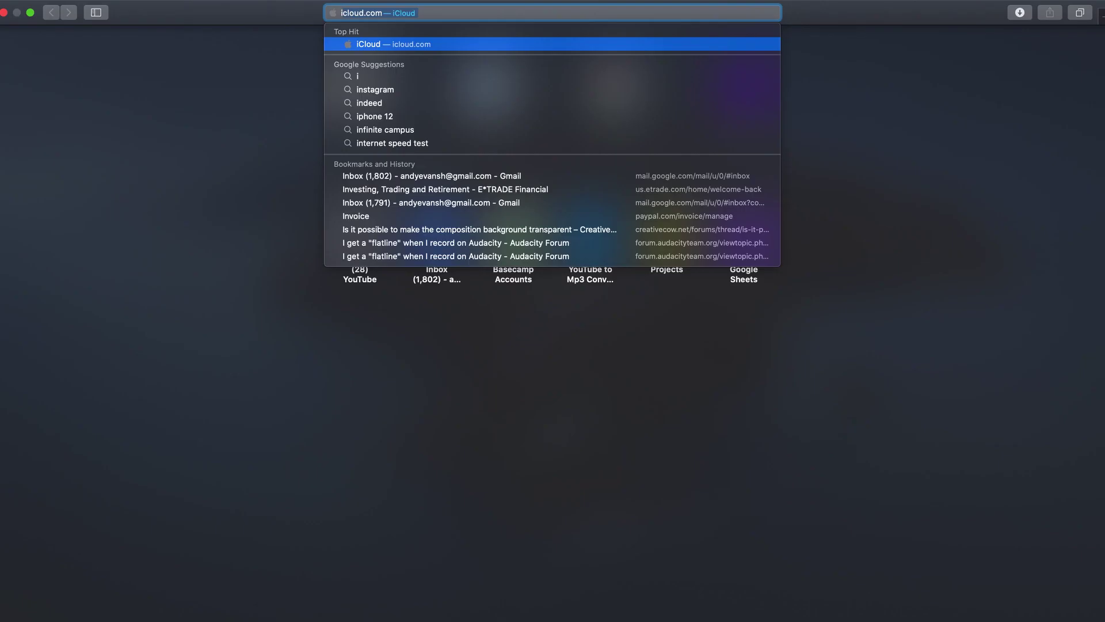
On icloud.com, open Notes' Recently Deleted and recover the health center note
type("cloud")
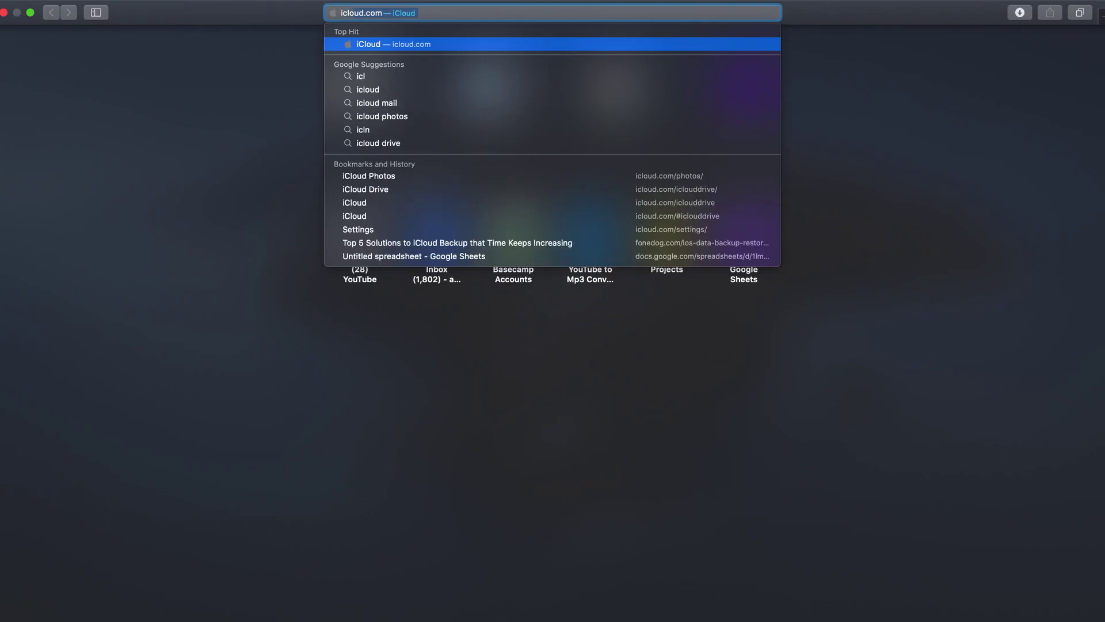
type(".com")
key("Return")
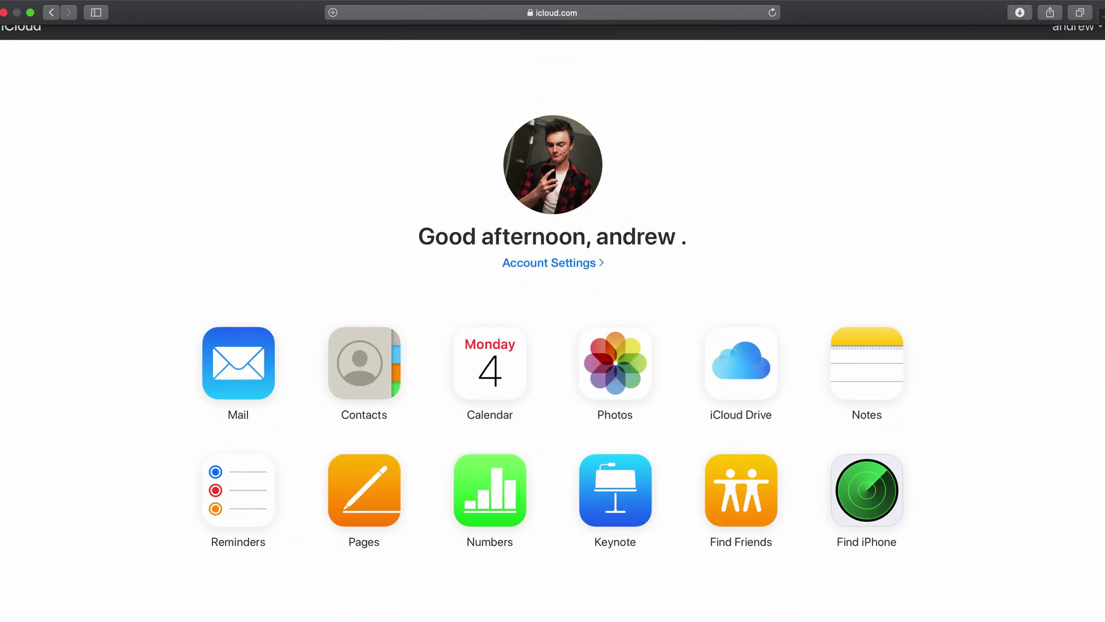
left_click(875, 377)
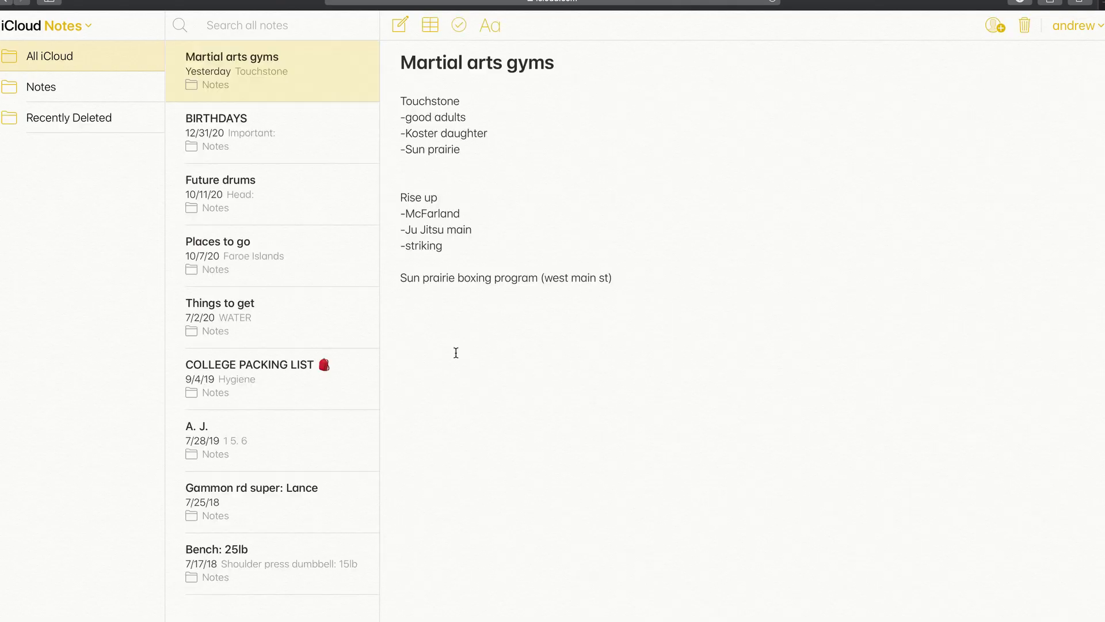
left_click(82, 125)
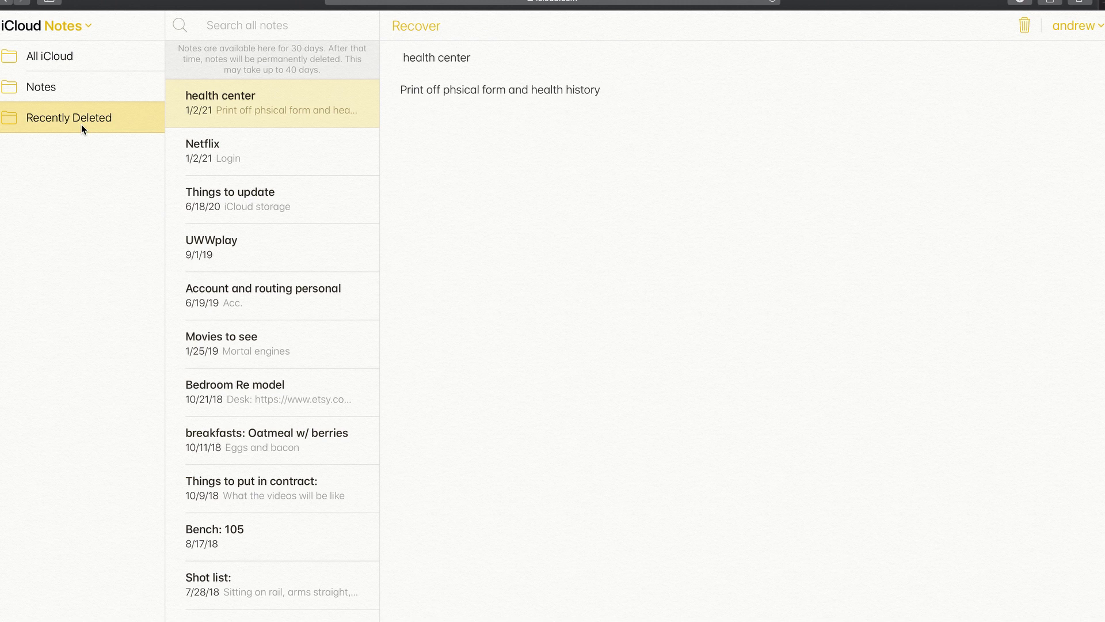
left_click(413, 27)
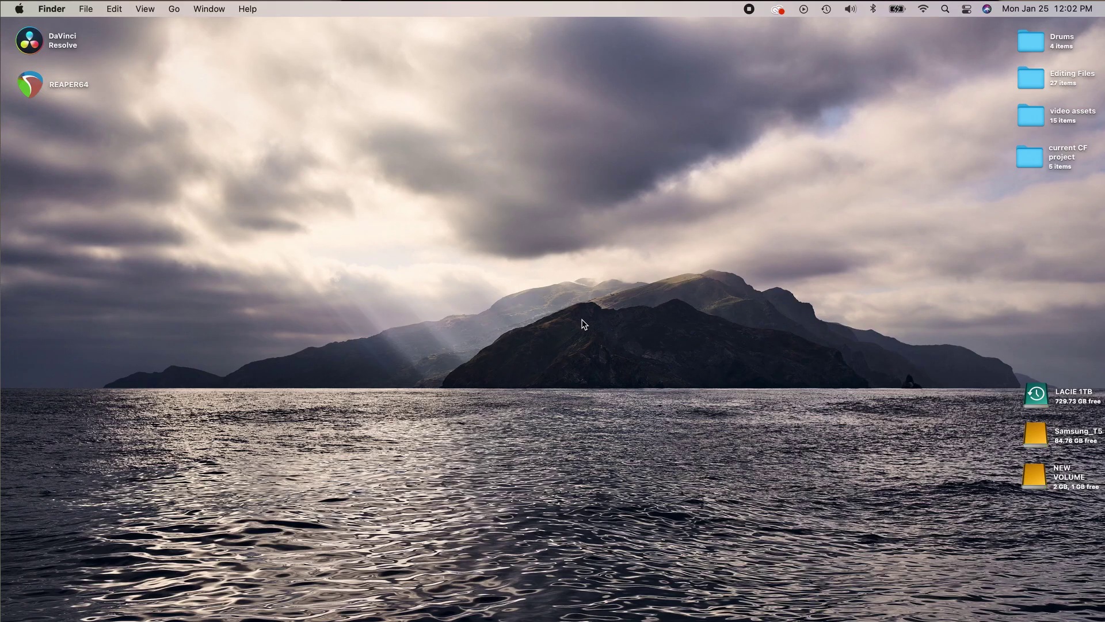
Go to the folder ~/Library/Containers/com.apple.Notes/Data/Library/Notes/ in Finder
left_click(175, 8)
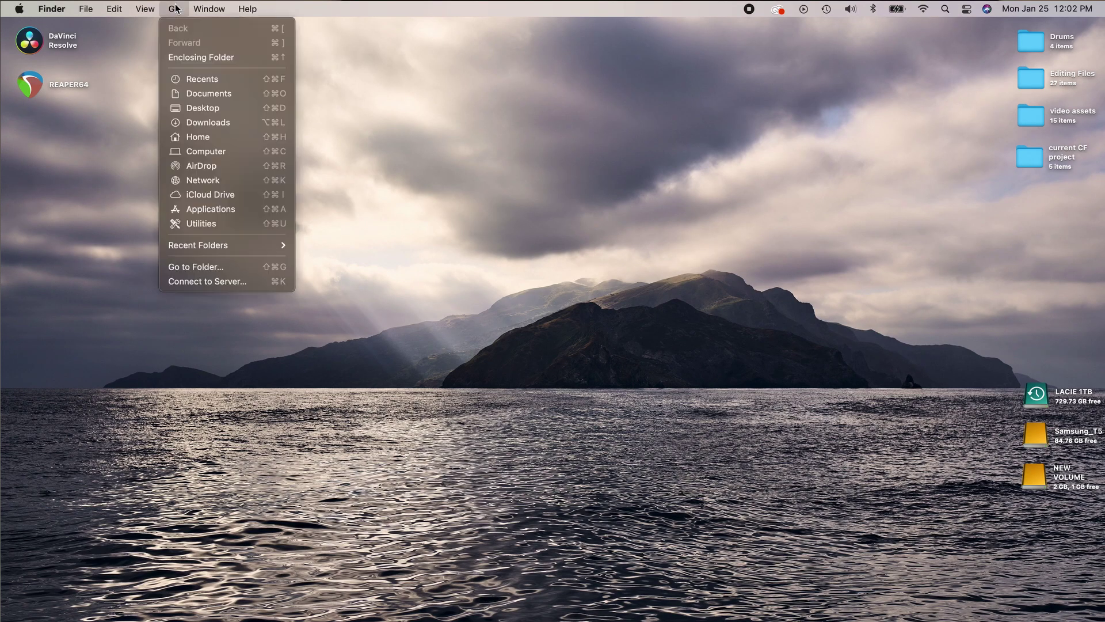
left_click(206, 268)
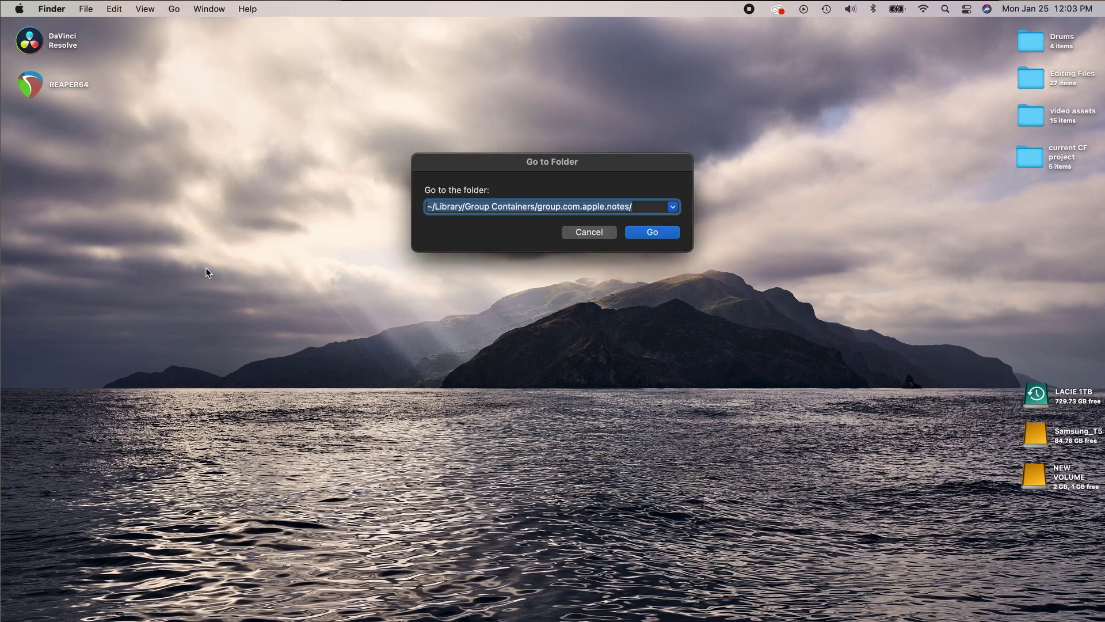
key("BackSpace")
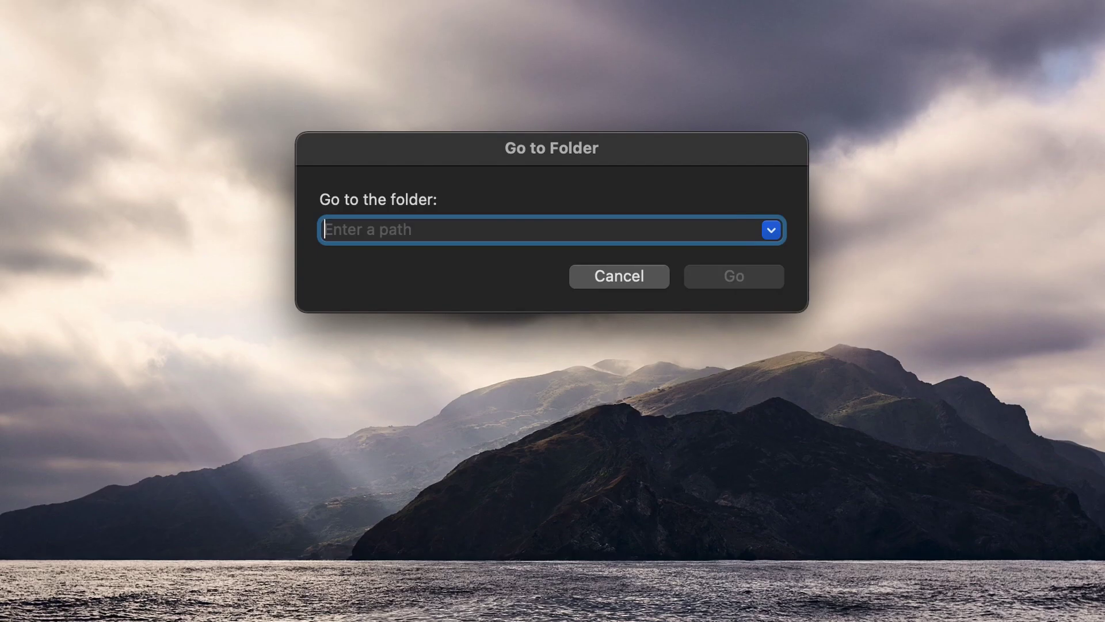
type("~/Library/Containers/com.apple.Notes/Data/Library/Notes/")
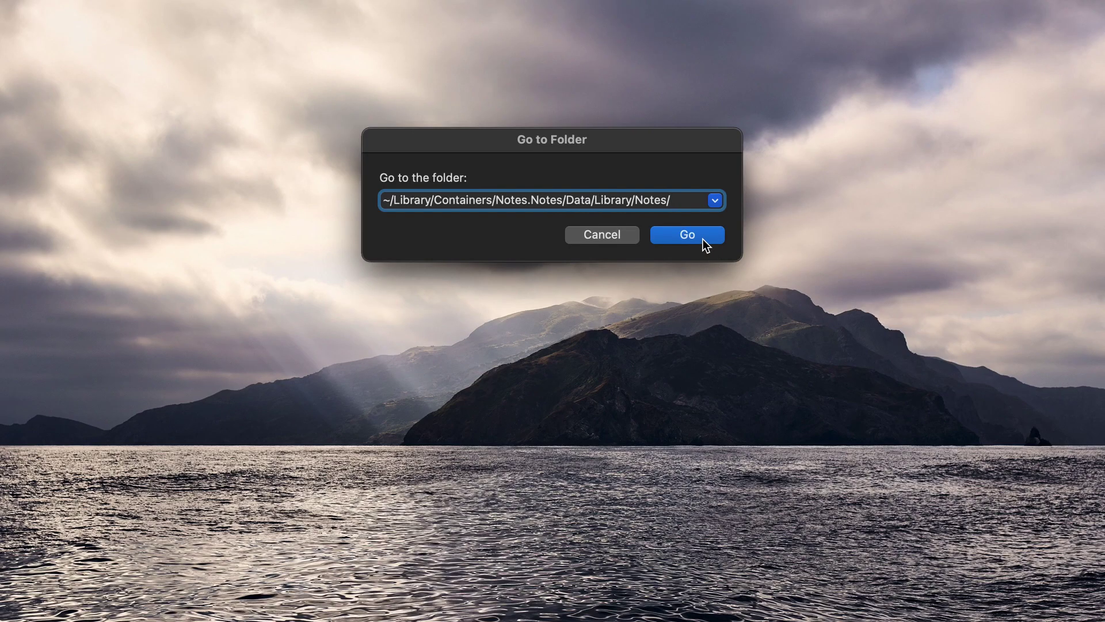
left_click(705, 241)
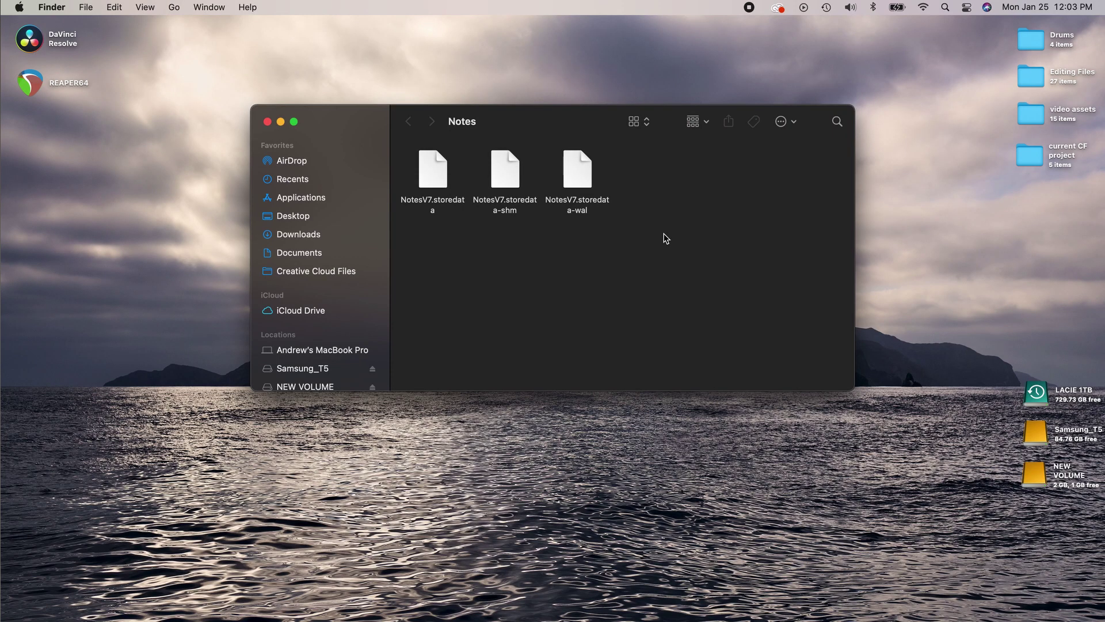
left_click(827, 7)
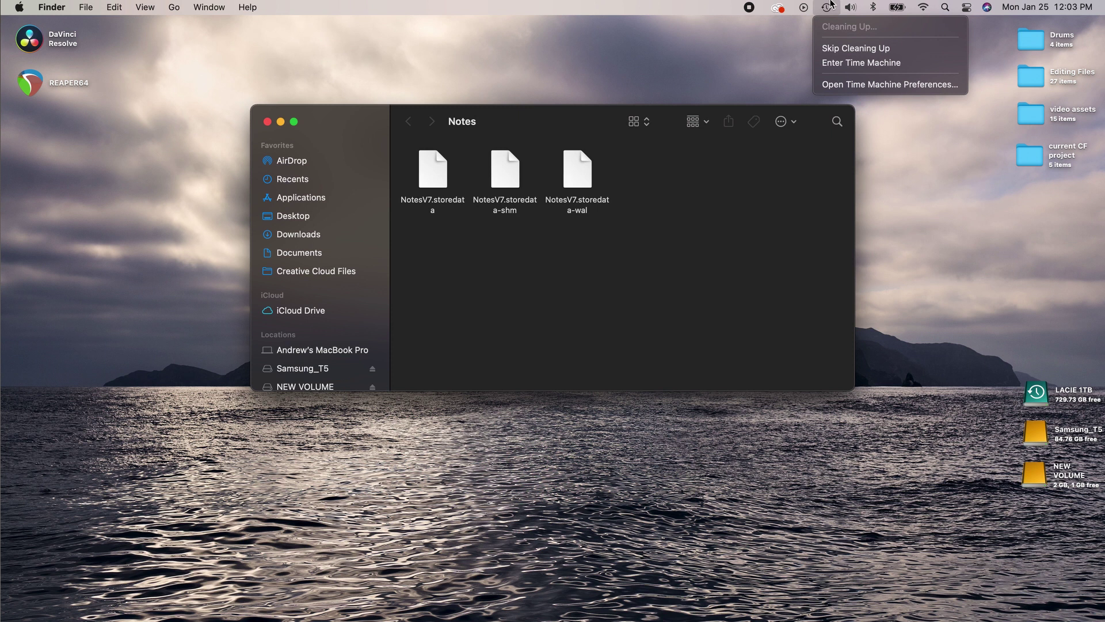
In Time Machine, restore NotesV7.storedata-wal from the 9/10/20, 11:18 AM backup
left_click(838, 65)
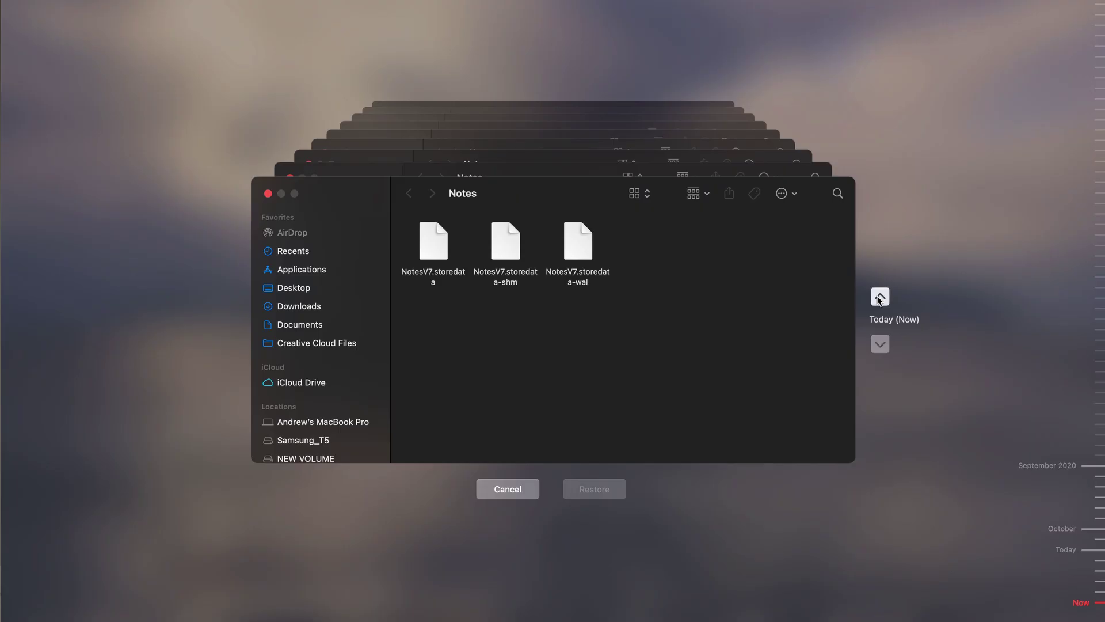
left_click(880, 297)
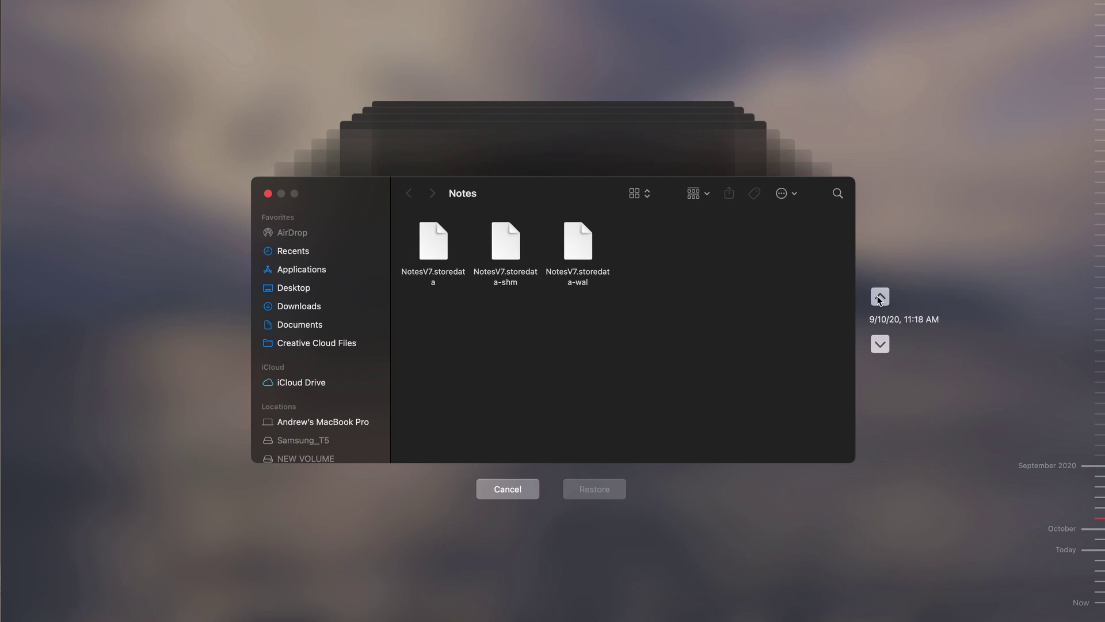
left_click(580, 257)
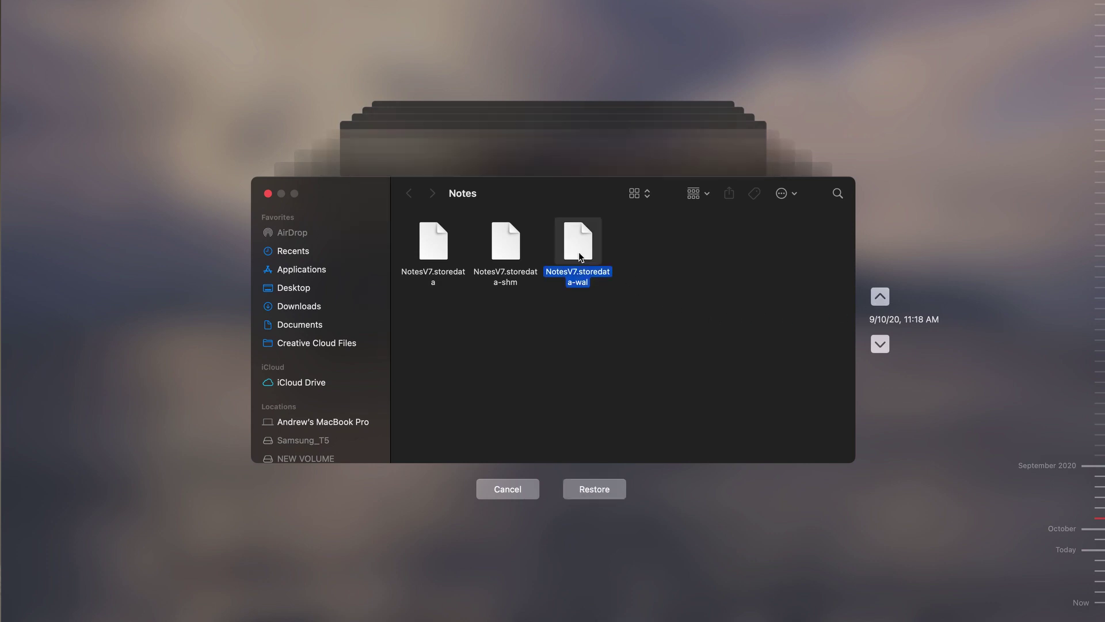
left_click(595, 489)
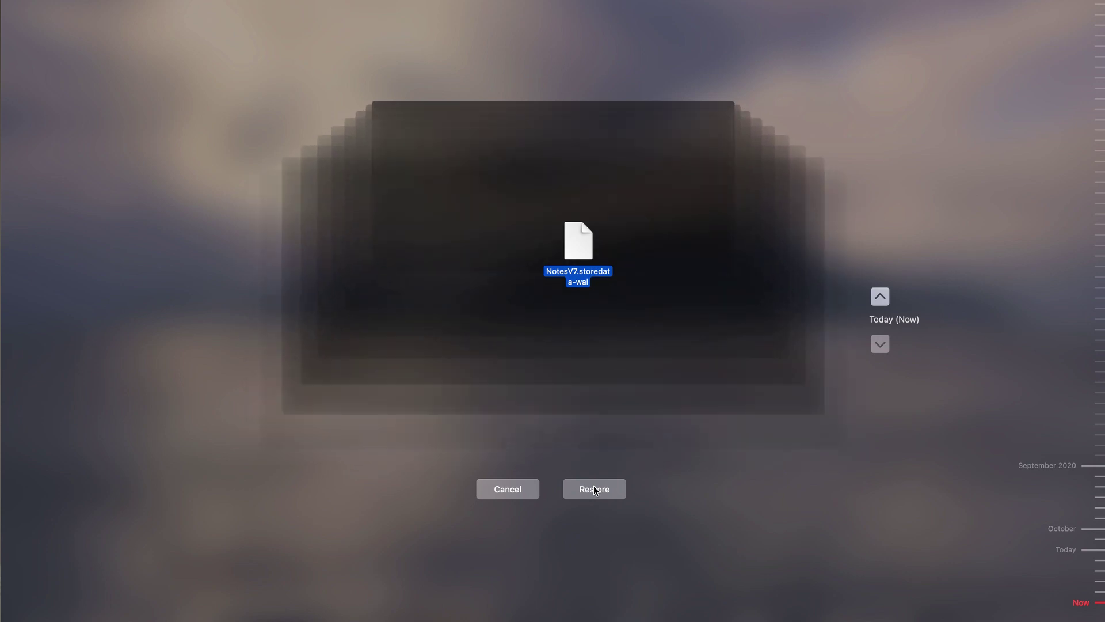